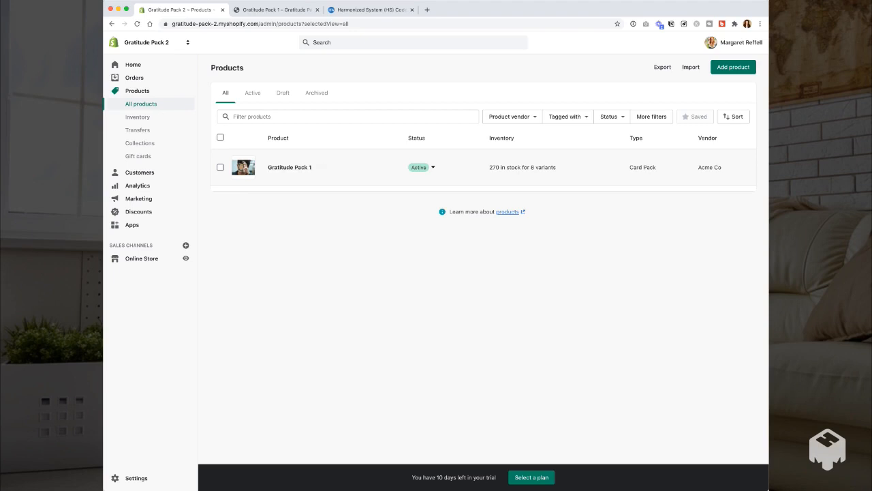
Duplicate the Gratitude Pack 1 product with its images, SKUs and inventory quantities, setting the copy as active
click(289, 167)
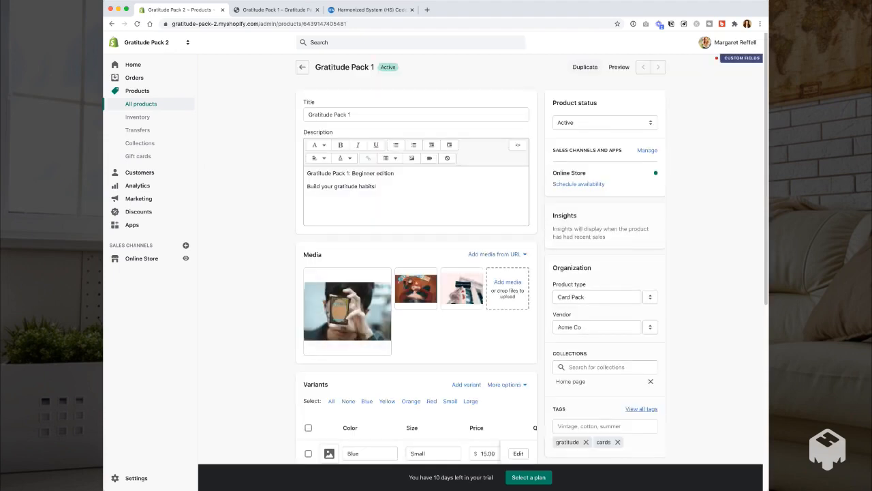
click(585, 66)
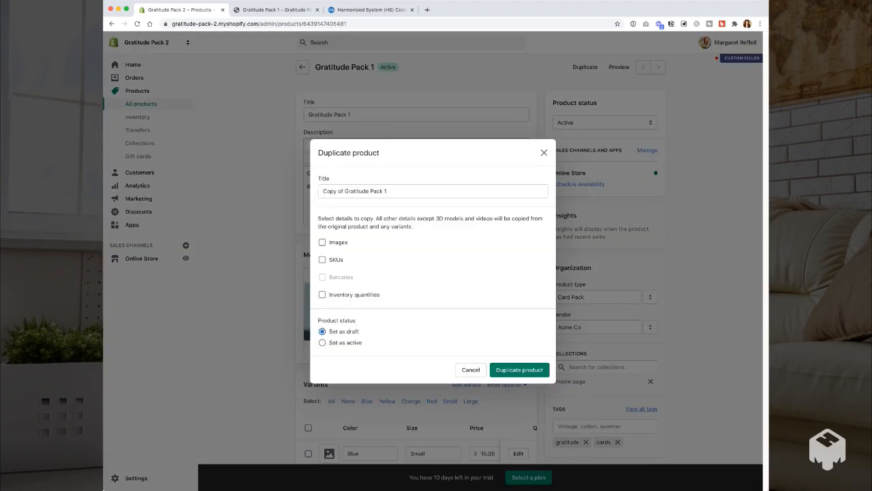
click(323, 242)
click(322, 259)
click(322, 294)
click(322, 342)
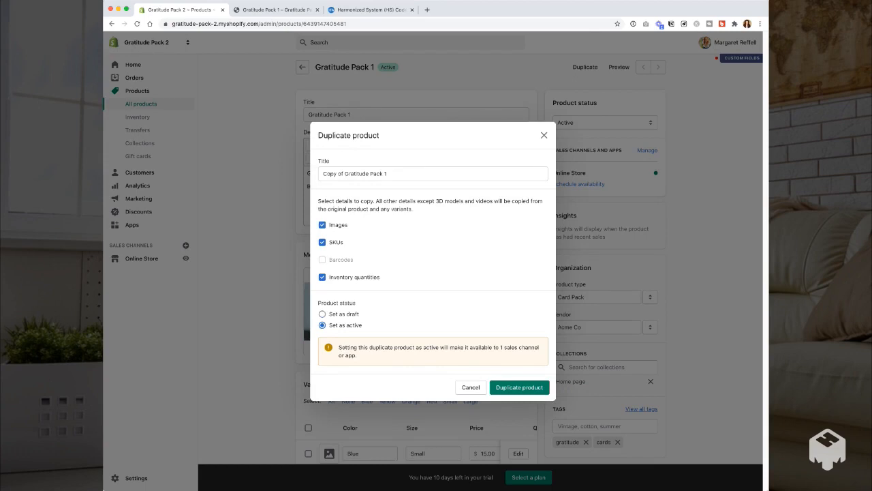
click(519, 387)
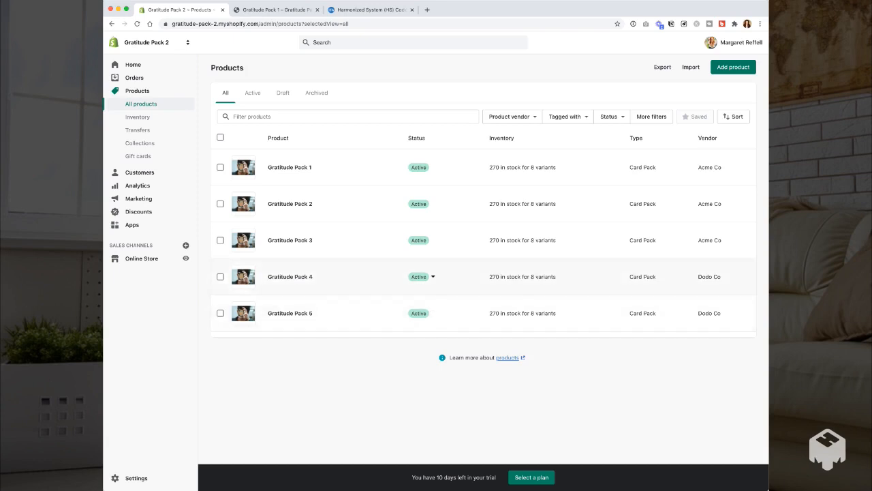
Examine the vendor assigned to Gratitude Pack 4 and return to the product list
click(290, 277)
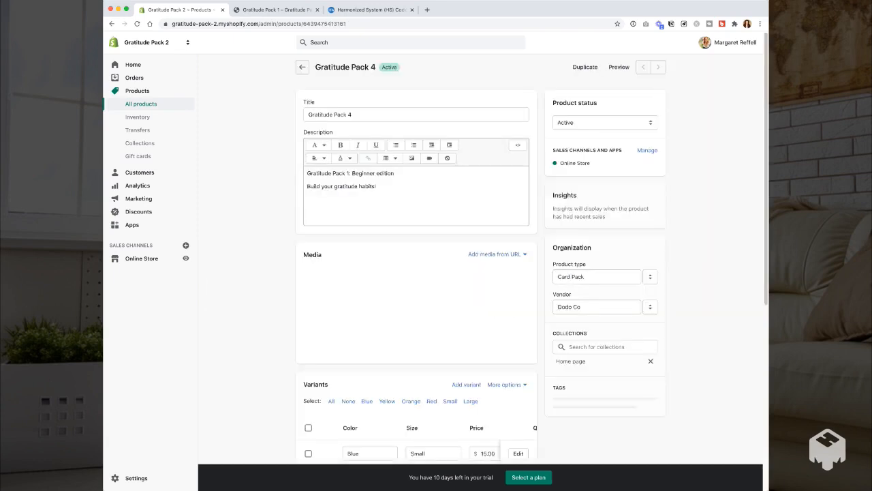
scroll(531, 259, down, 1)
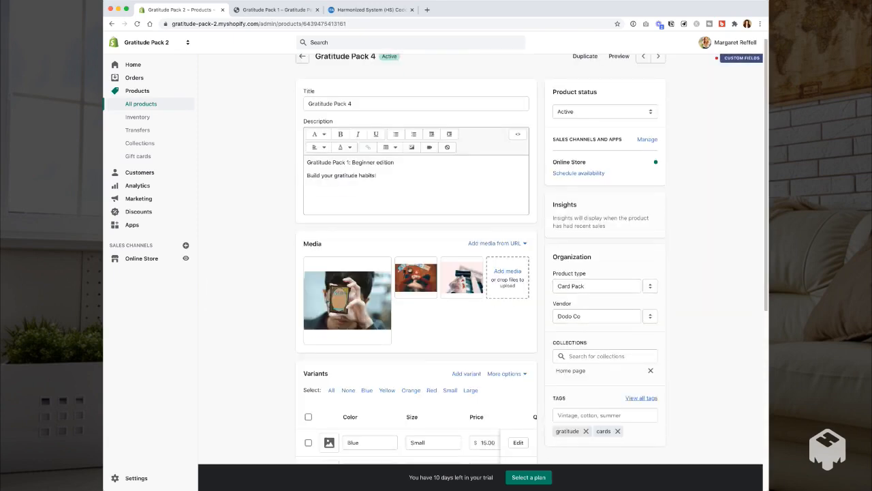
click(591, 288)
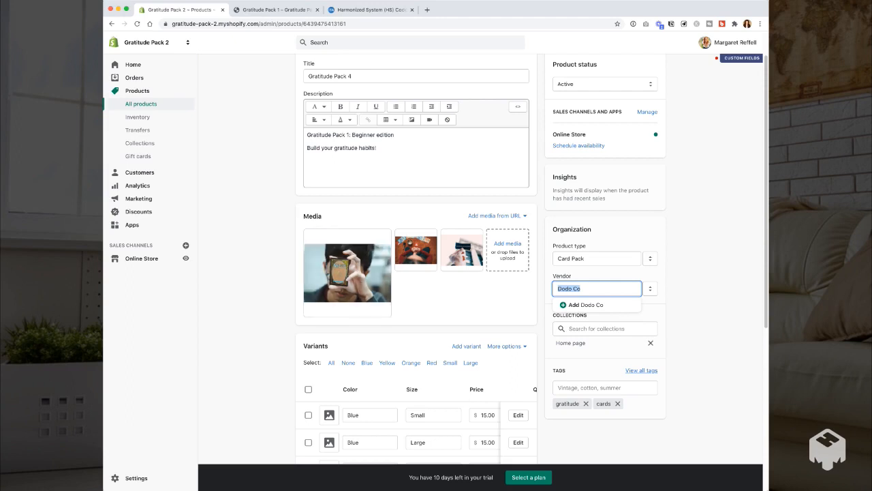
click(463, 297)
click(581, 288)
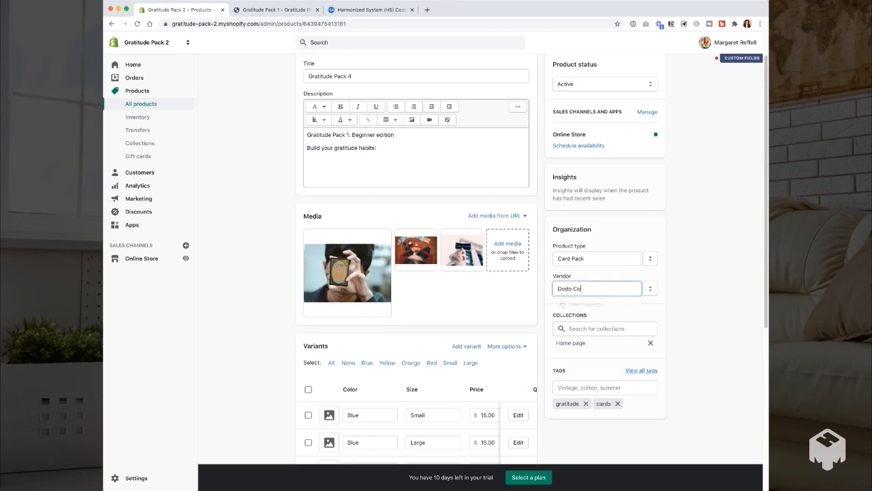
drag(582, 288, 555, 288)
click(470, 298)
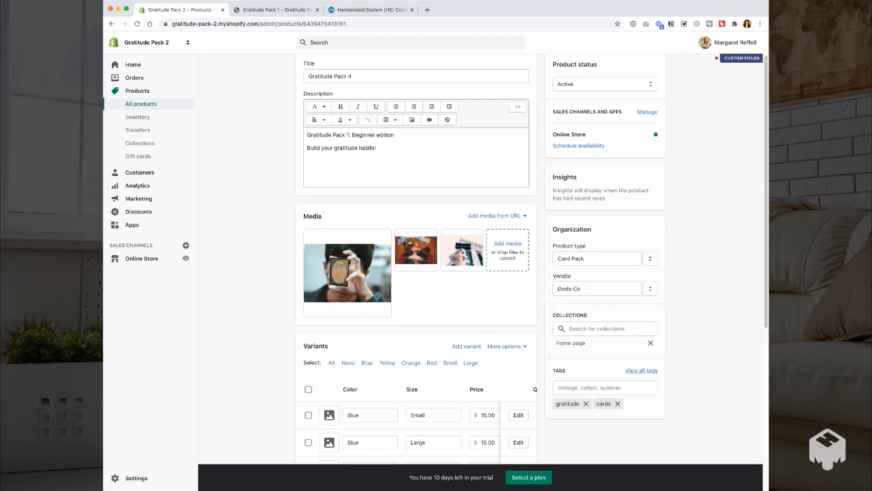
scroll(531, 248, up, 2)
click(303, 67)
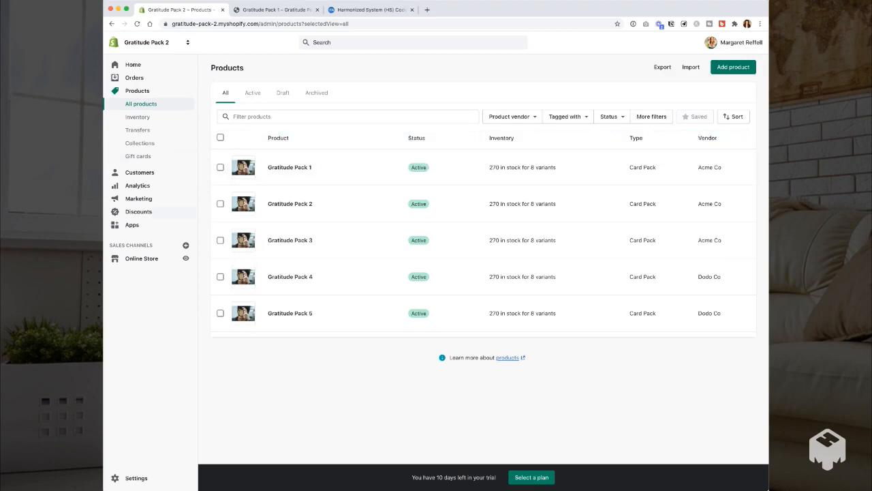
Start a new collection titled "Acme Vendor" with the description "All Acme products!" and add the photo of displayed cards as its image
click(140, 143)
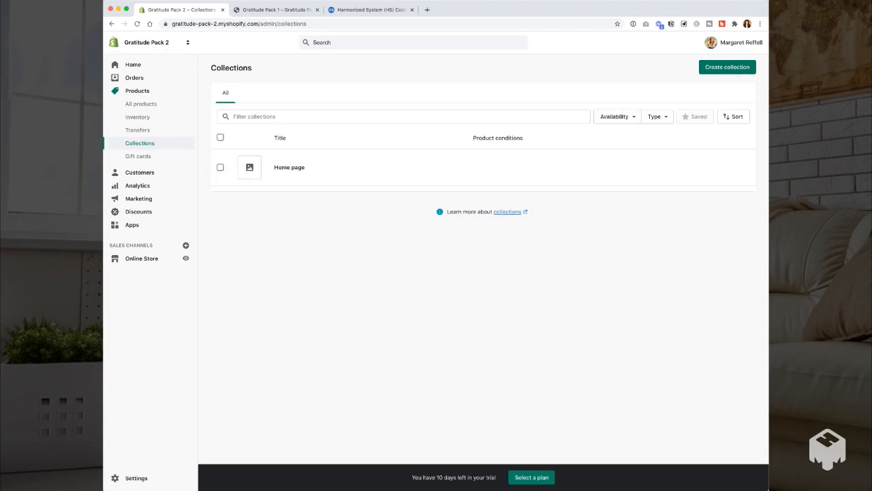
click(727, 66)
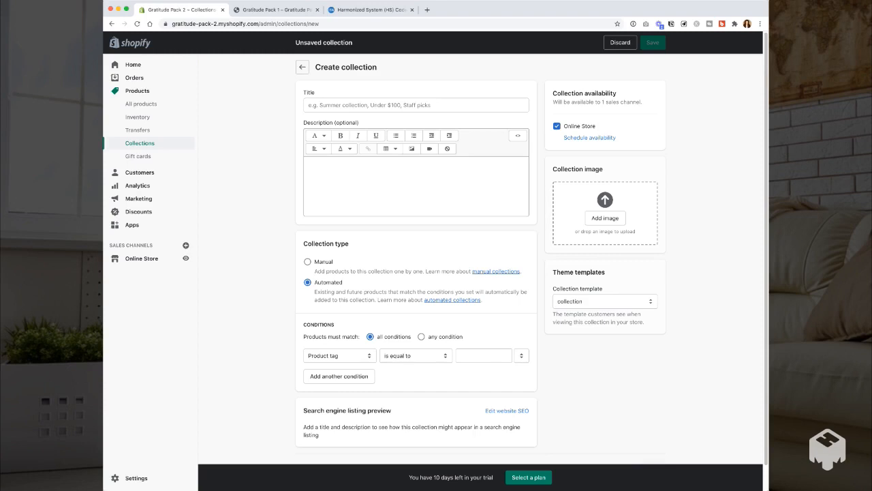
click(309, 104)
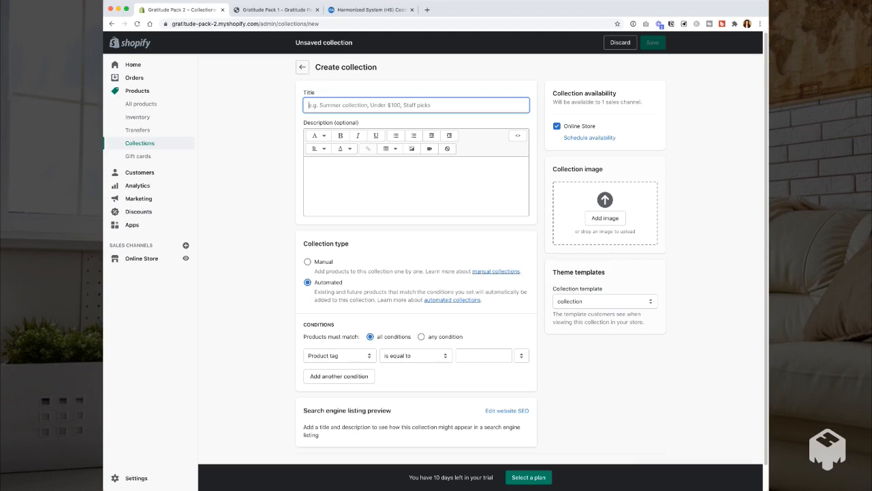
text(Acme Vendor)
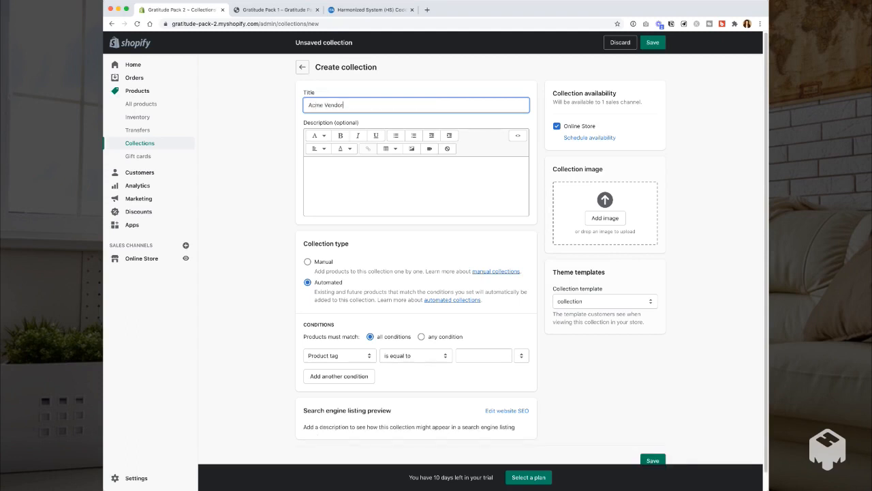
click(310, 164)
text(All Acme)
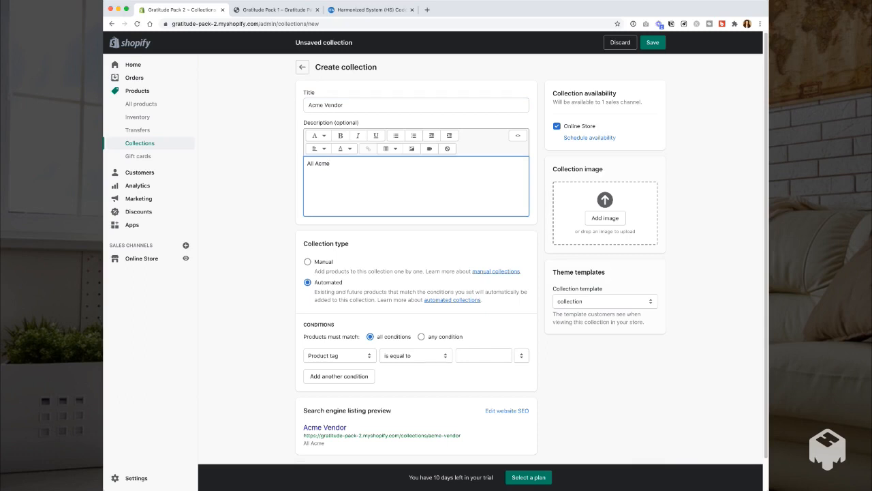
text(products!)
drag(762, 228, 605, 212)
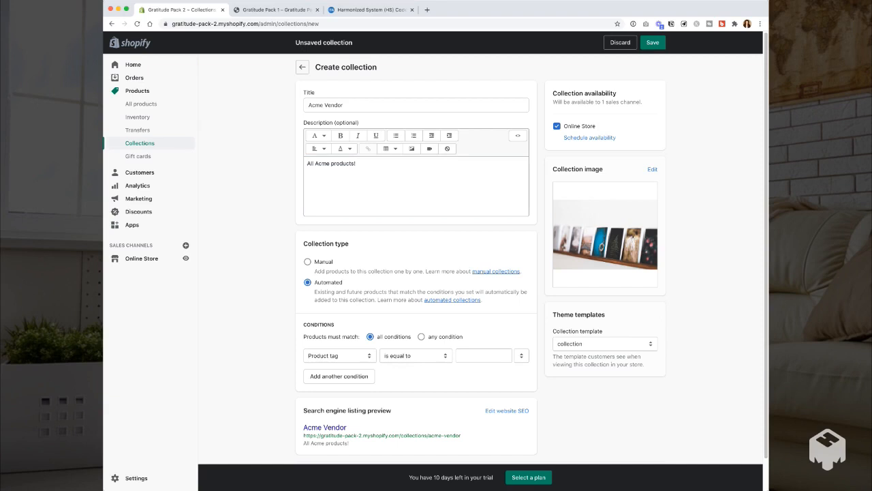
Add an extra blank condition to the automated collection and delete it
scroll(481, 259, down, 1)
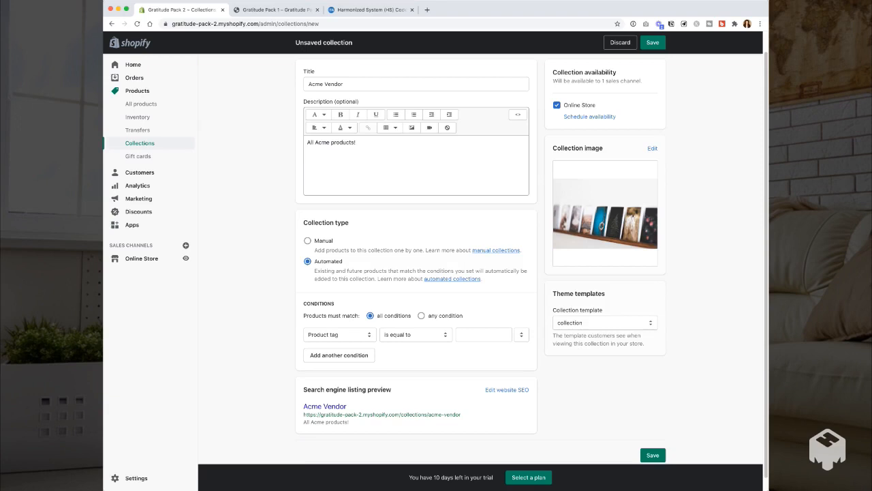
scroll(480, 259, down, 1)
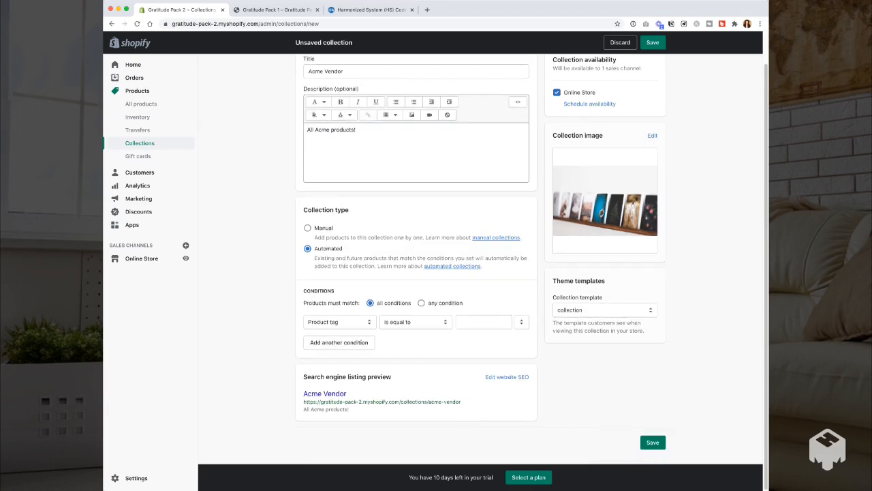
click(339, 342)
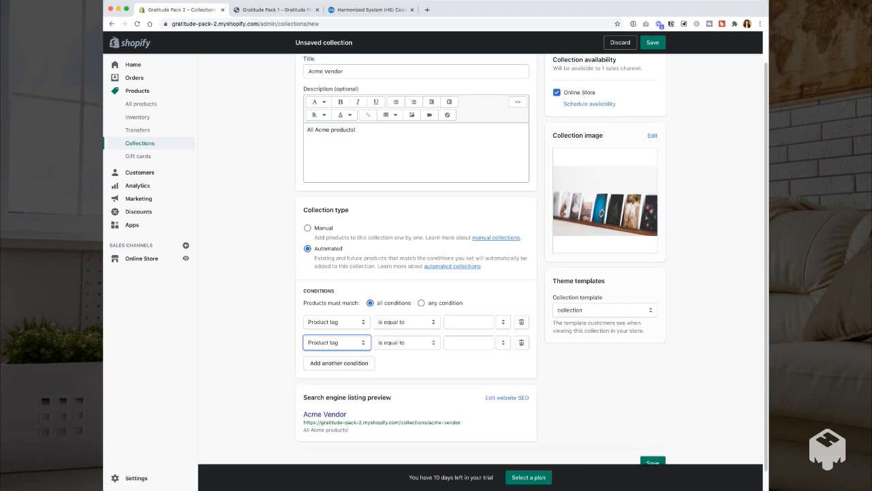
click(521, 343)
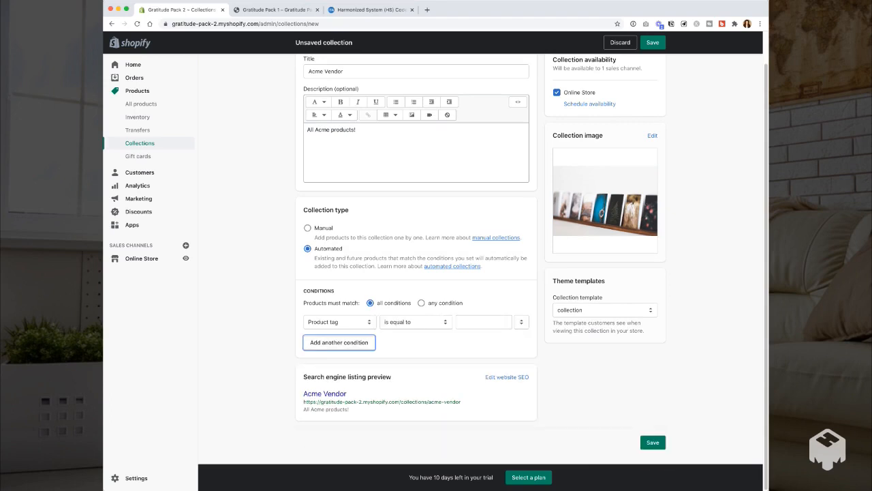
Set the collection condition to Inventory stock is less than 5
click(340, 321)
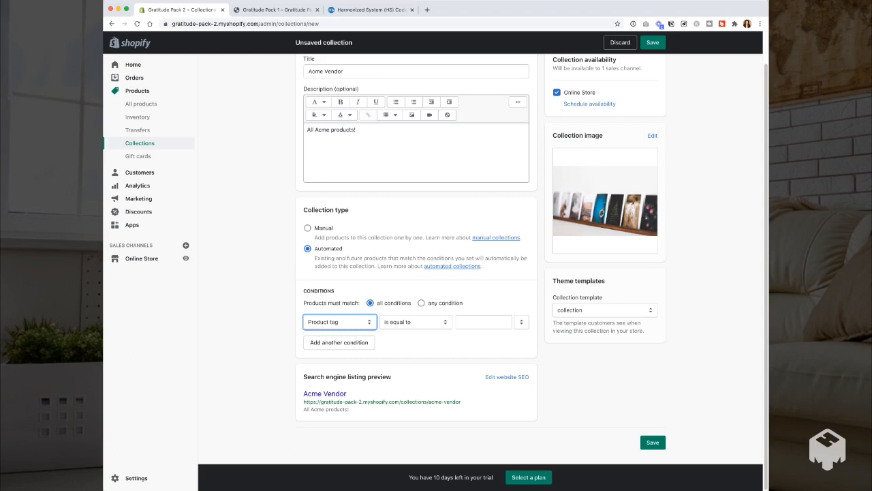
key(i)
click(416, 321)
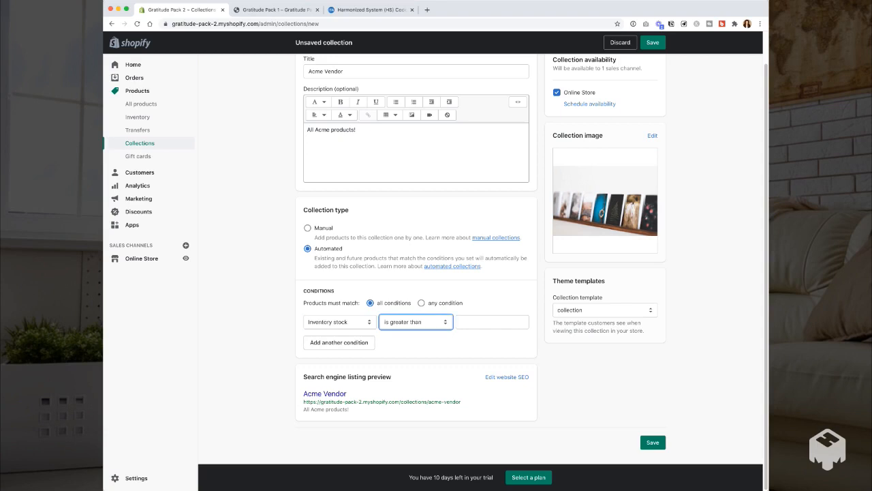
key(i)
click(492, 321)
text(5)
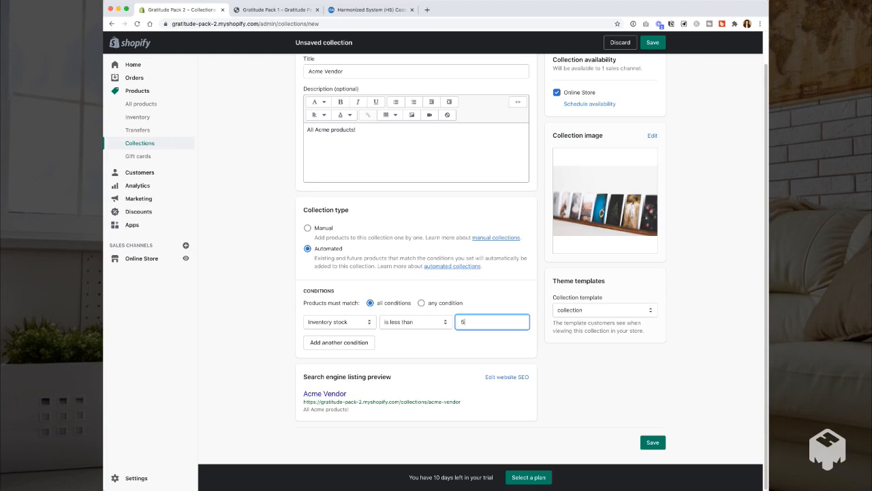
Set the collection condition to Product price is less than $10
click(339, 322)
key(Up)
key(Up)
key(Up)
key(Up)
click(416, 322)
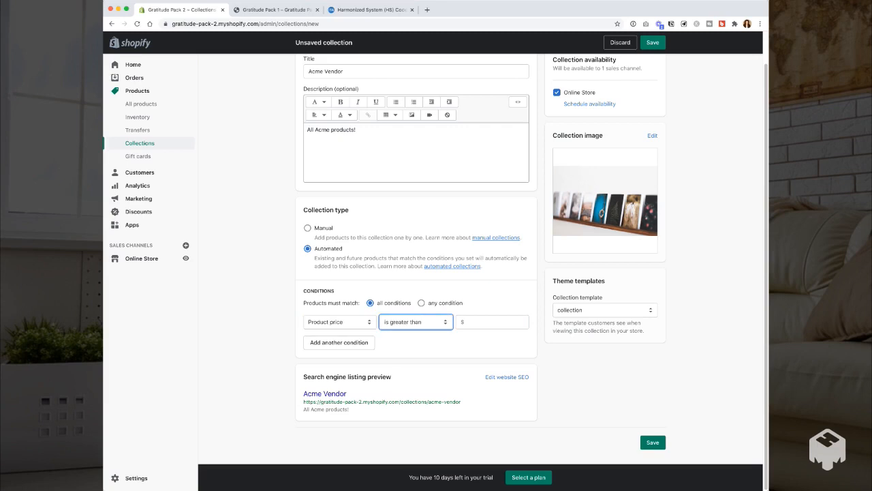
key(Down)
key(Tab)
text(10)
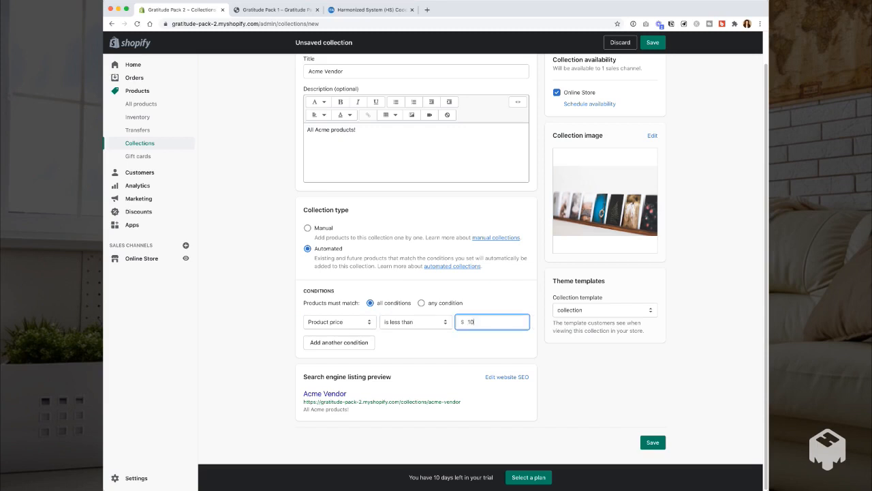
Set the collection condition to Product vendor is equal to Acme Co and save the collection
click(339, 322)
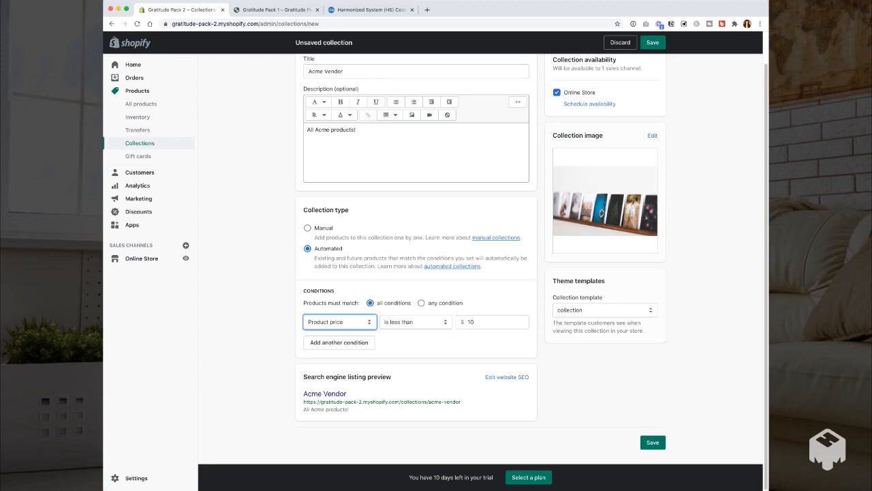
click(328, 314)
click(415, 321)
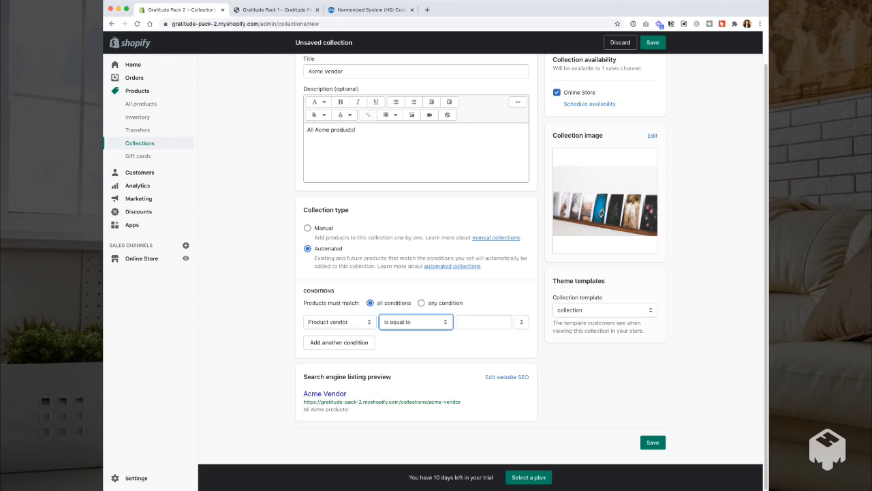
click(484, 322)
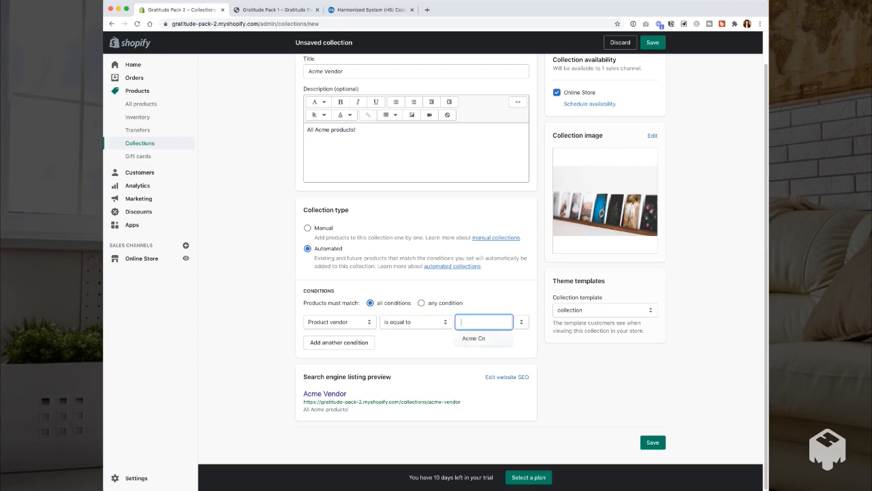
click(474, 337)
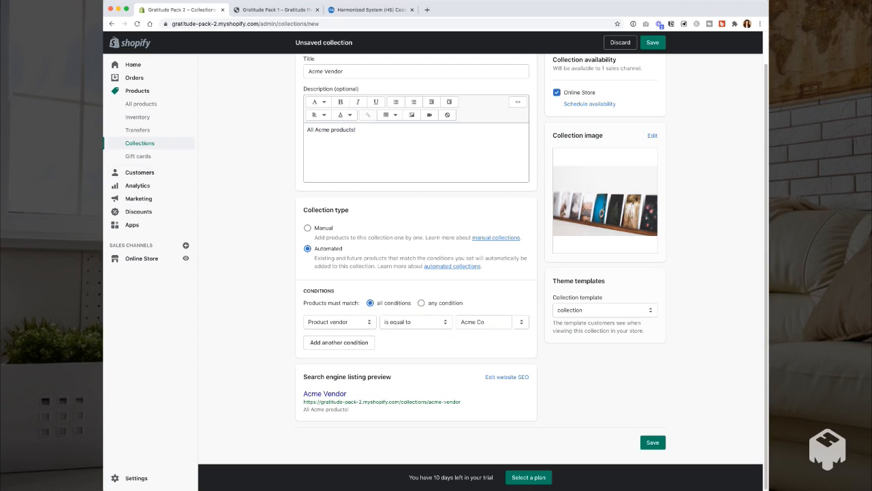
click(653, 442)
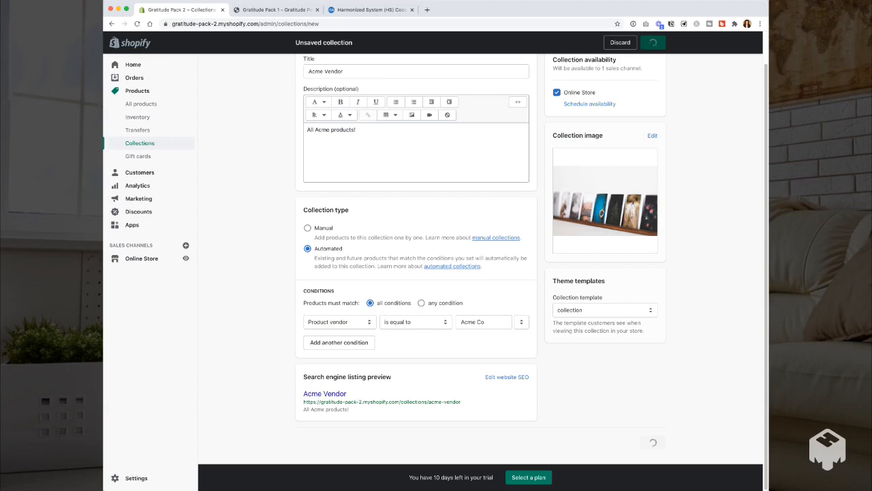
Add a second condition to the Acme Vendor collection, Product price is less than $10, and delete it
scroll(436, 272, down, 4)
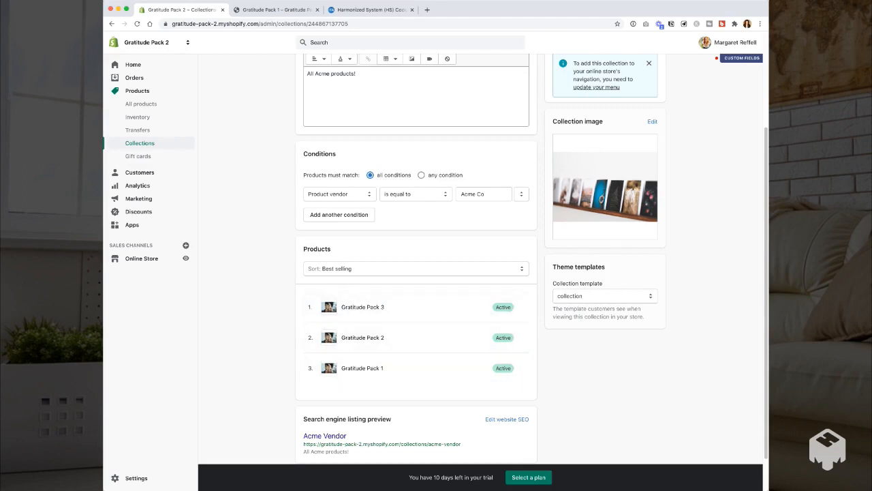
scroll(531, 259, up, 5)
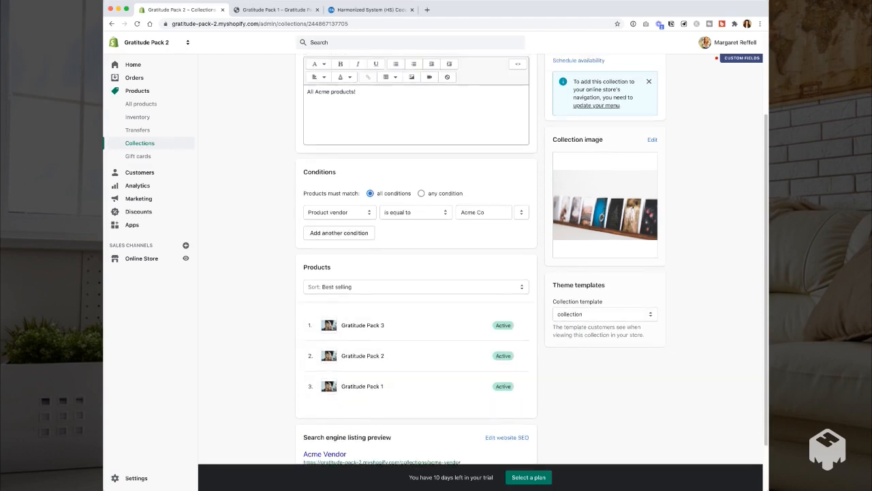
scroll(532, 259, down, 3)
scroll(531, 259, down, 2)
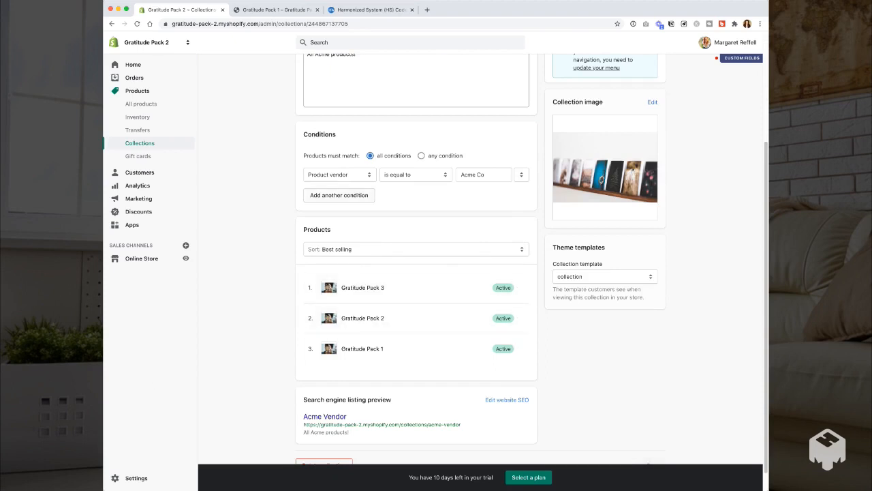
click(338, 195)
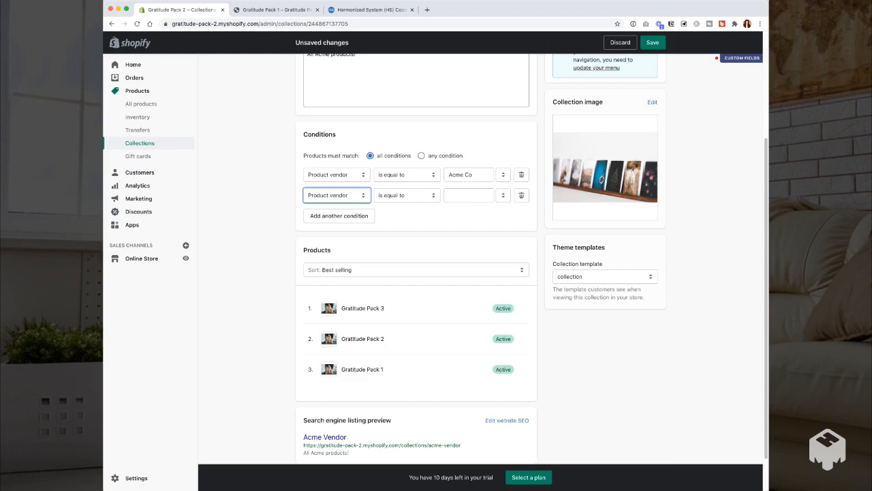
click(335, 204)
click(407, 196)
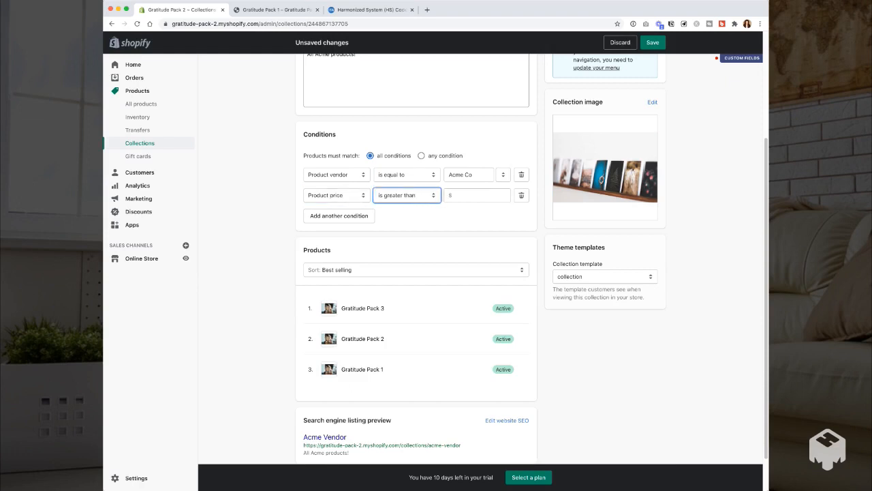
key(Down)
key(Tab)
text(10)
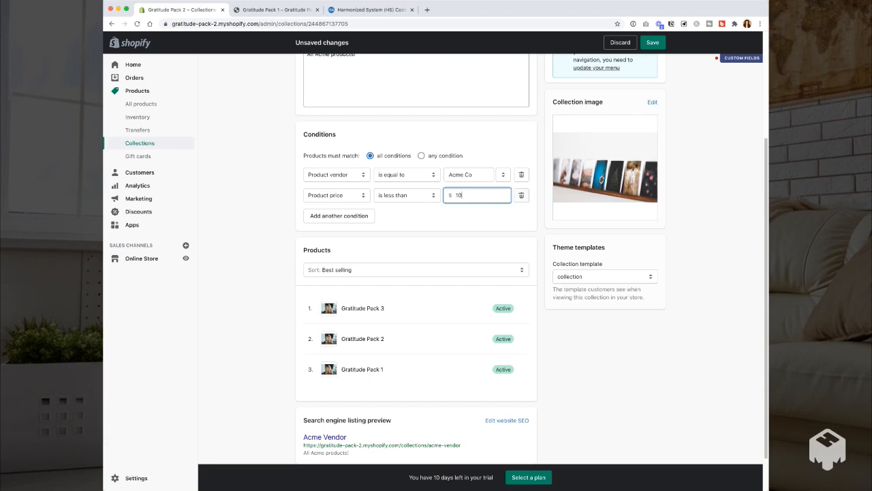
click(521, 196)
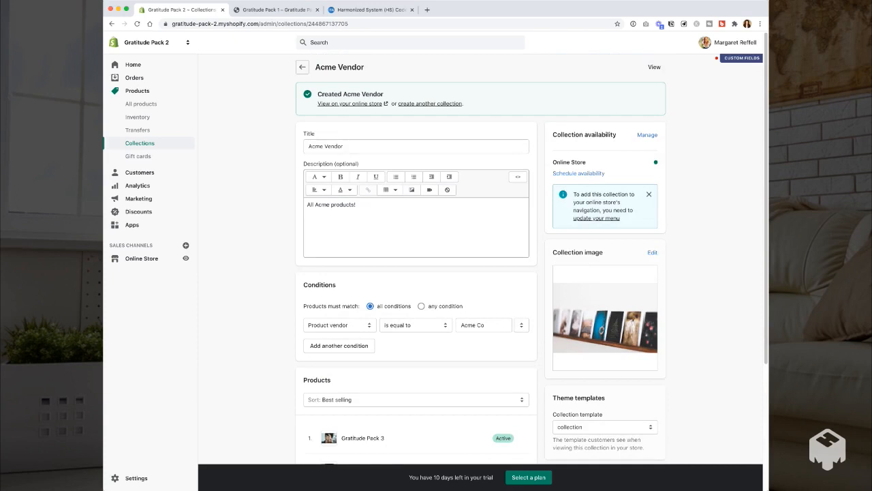
View the Acme Vendor collection in the online store, filter it by the cards and gratitude tags, and return to all its products
click(350, 103)
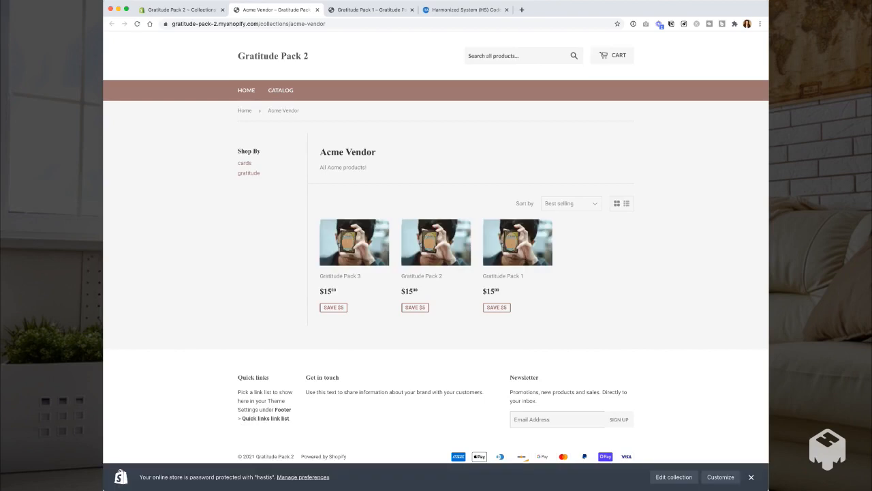
key(super+equal)
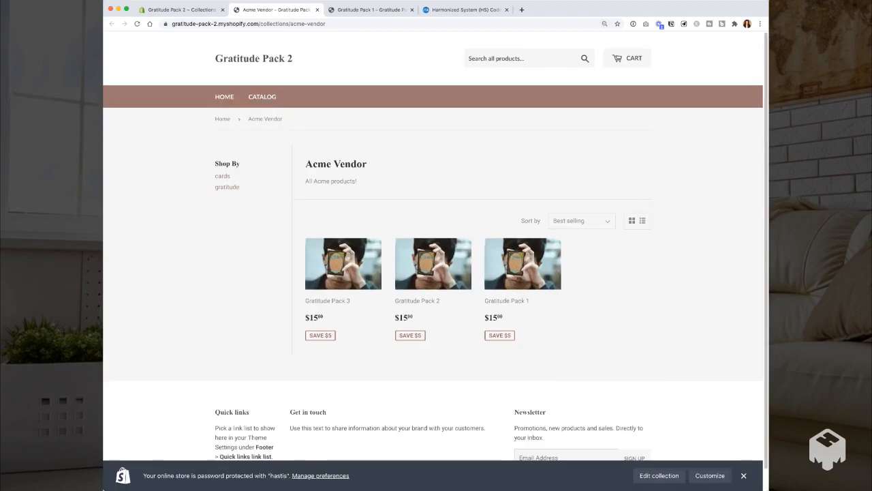
click(226, 187)
click(223, 187)
click(227, 198)
click(222, 187)
click(226, 198)
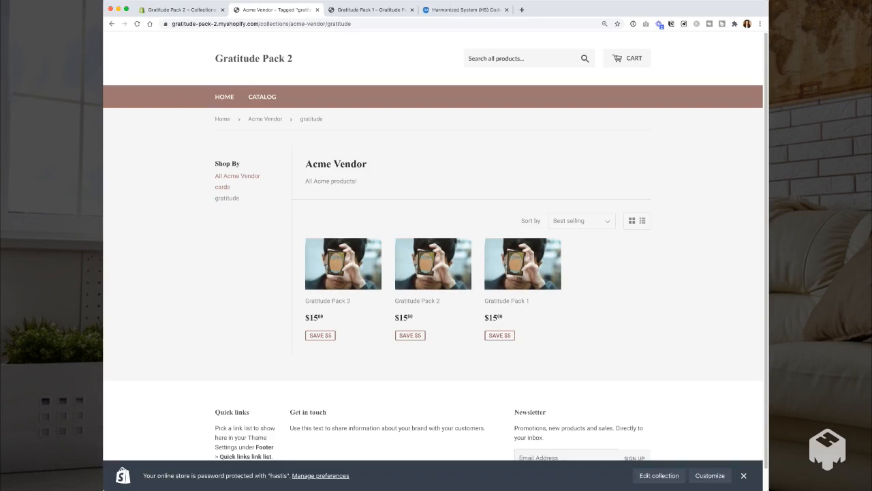
click(229, 176)
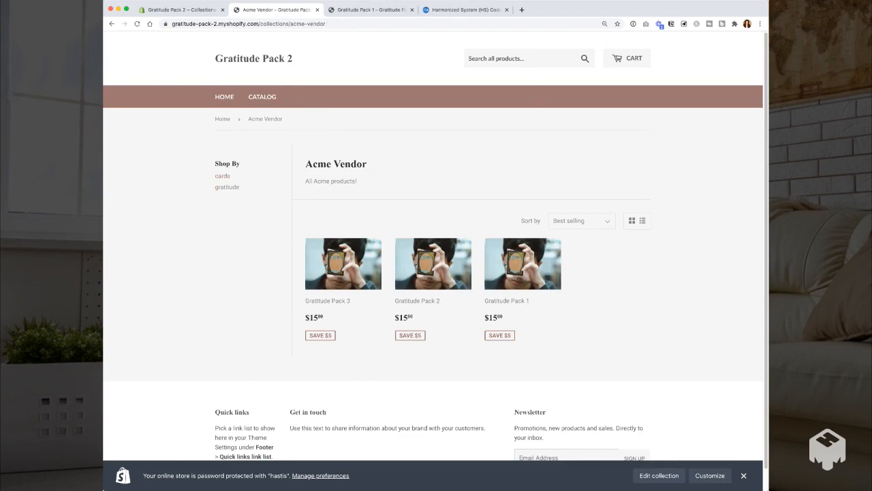
Start a new collection in the store admin titled "Dodo Cards" with the description "Dodo"
click(181, 10)
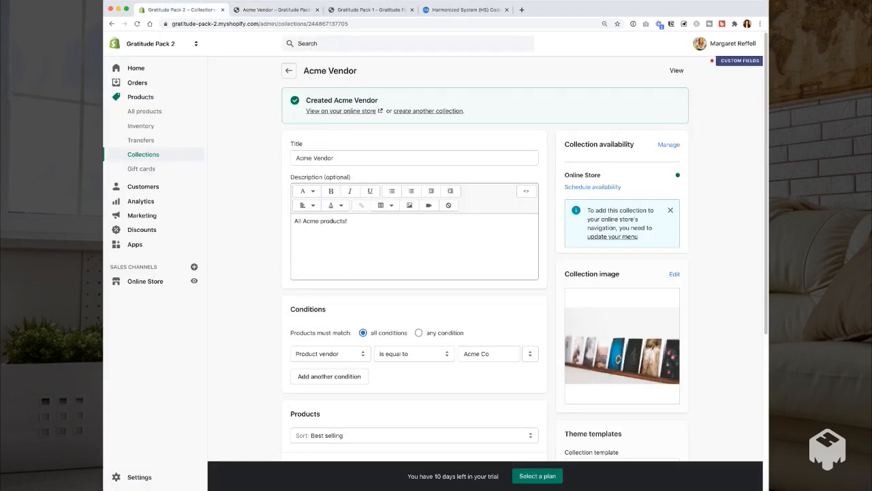
click(143, 154)
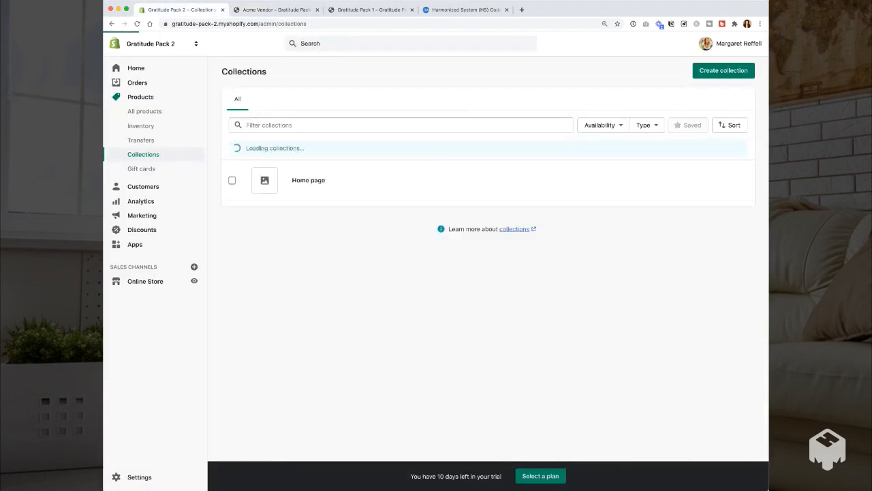
click(724, 70)
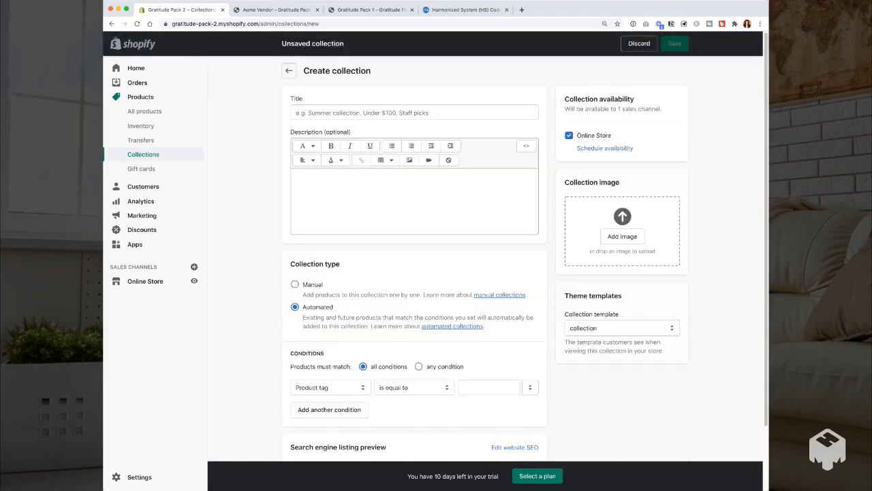
click(415, 112)
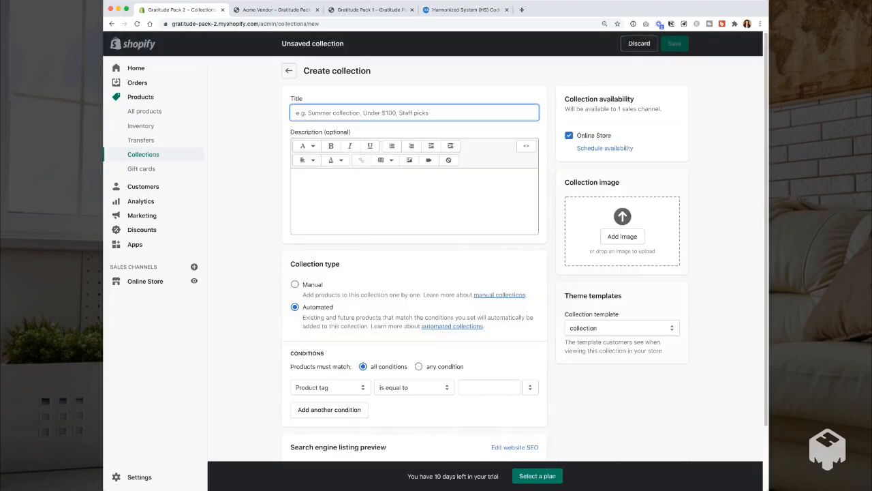
text(Dodo)
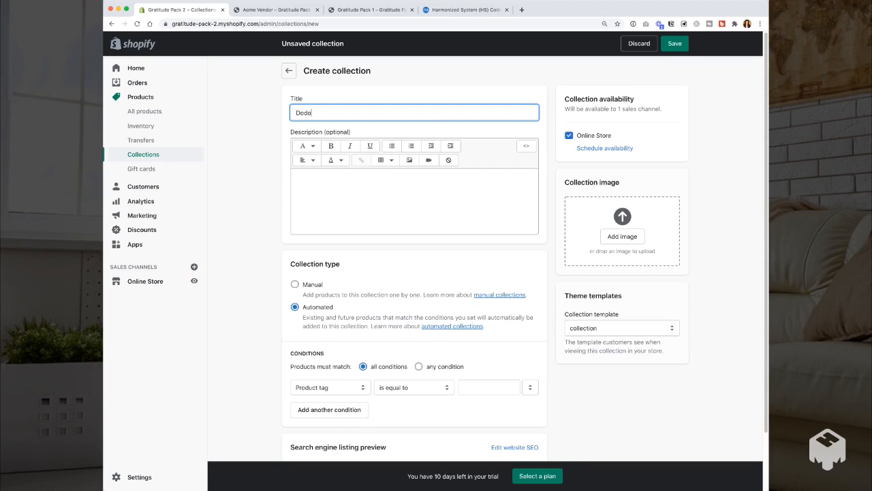
text( Cards)
key(Tab)
text(Dodo)
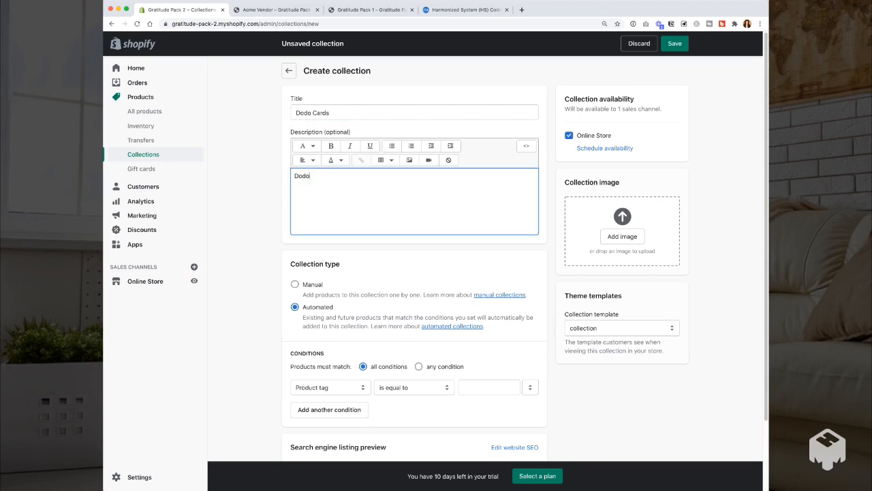
Set the collection condition to Product vendor is equal to Dodo Co and save the collection
scroll(414, 259, down, 1)
click(331, 365)
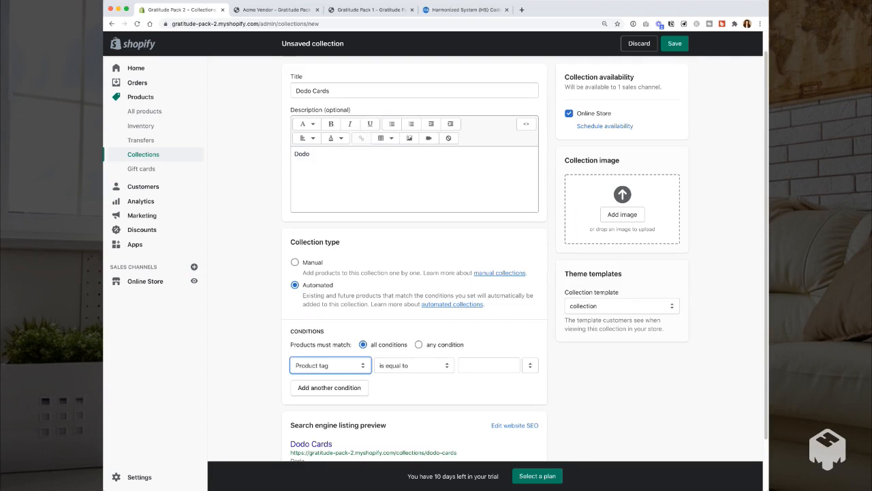
click(321, 349)
key(Tab)
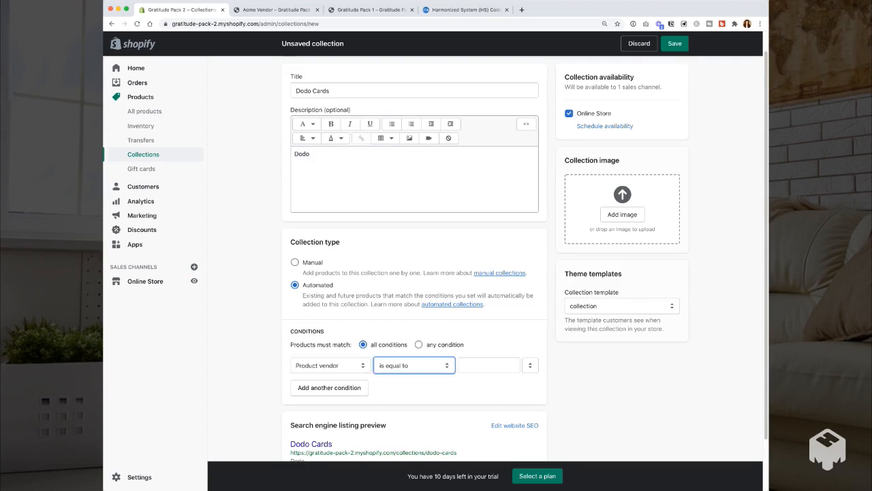
key(Tab)
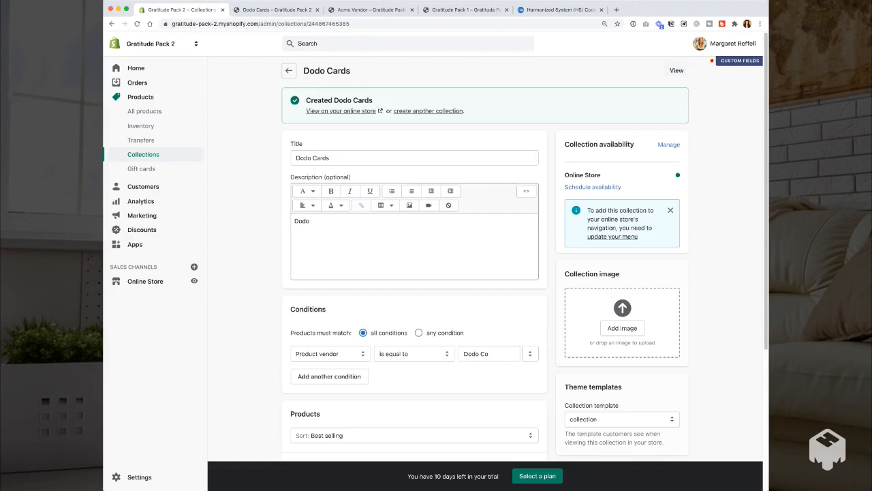
Check the vendor condition of the saved Dodo Cards collection and view its page in the online store
scroll(489, 306, down, 1)
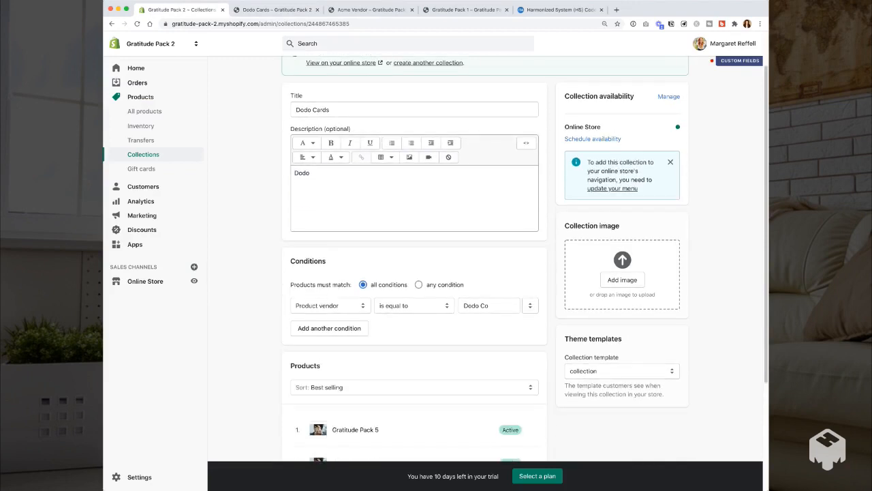
click(489, 305)
scroll(488, 306, up, 1)
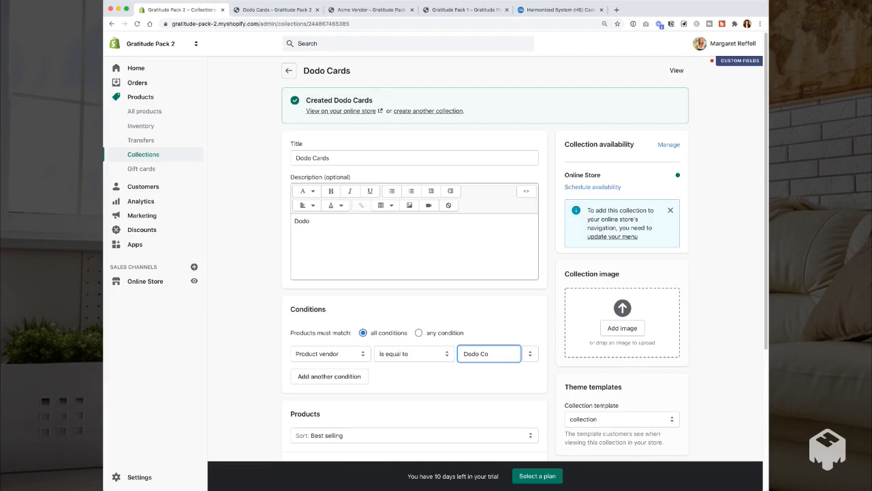
click(277, 10)
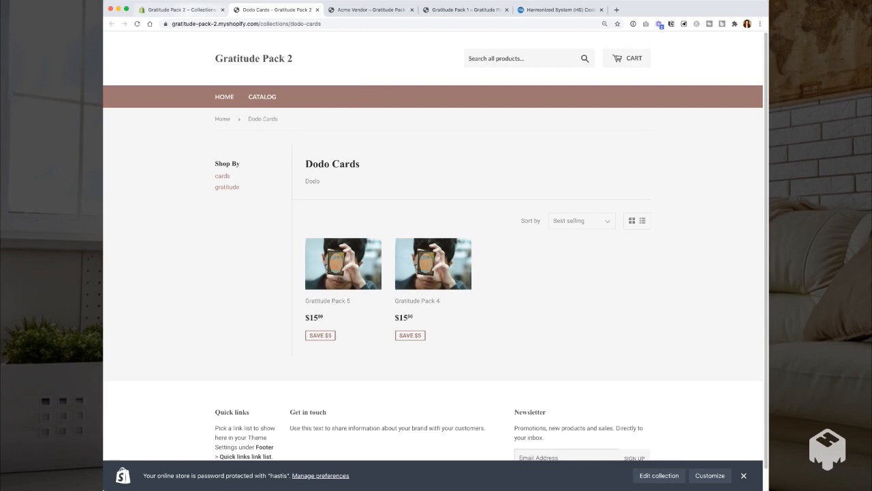
Create and save a manual collection titled "Holiday Sale" with the description "December!"
click(181, 9)
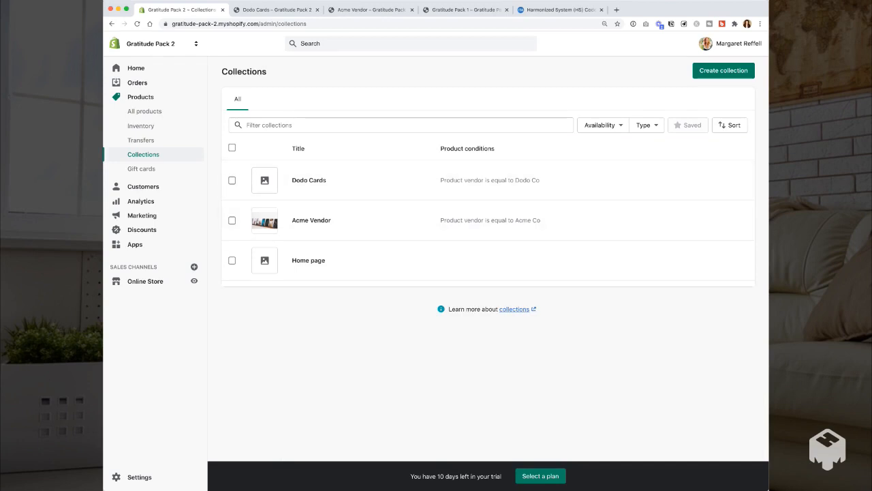
click(723, 70)
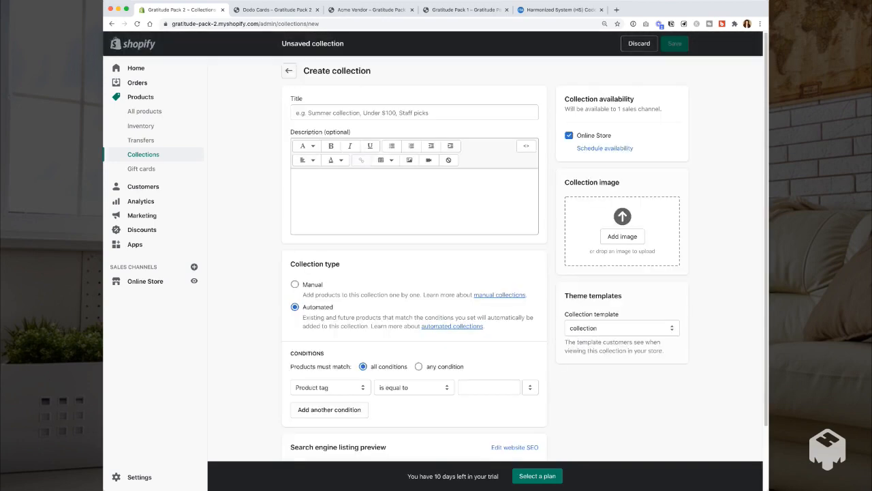
click(415, 112)
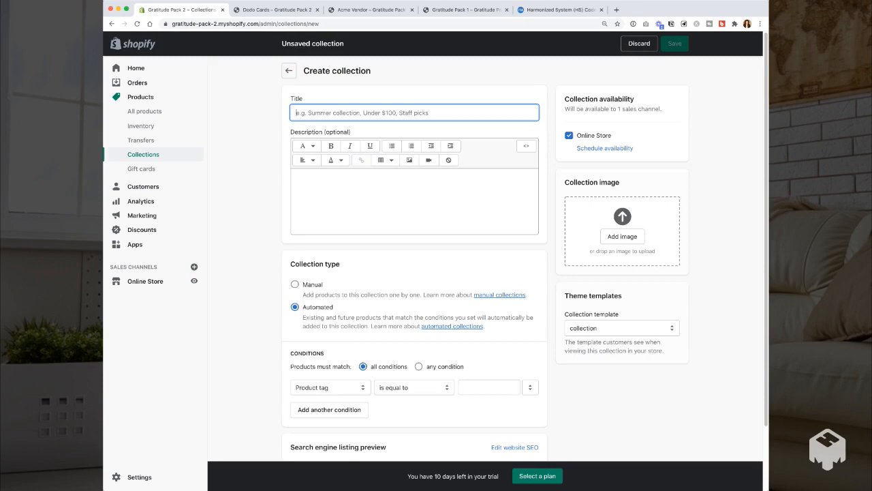
click(414, 201)
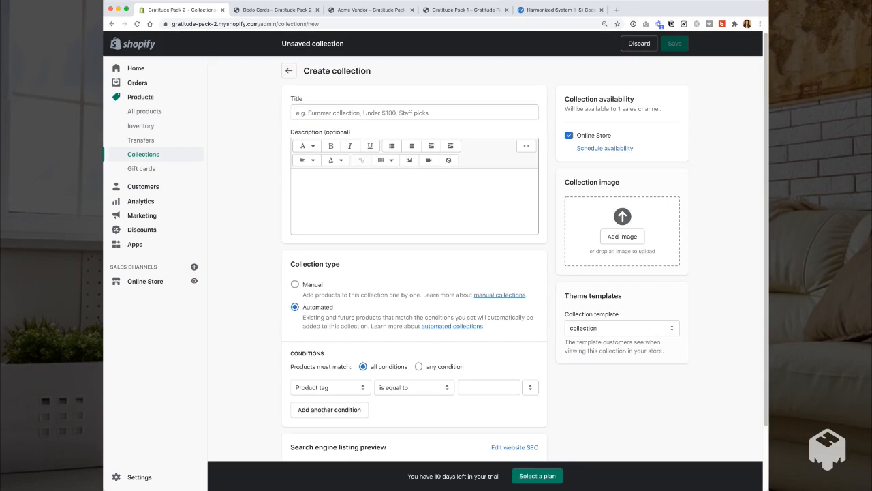
click(414, 113)
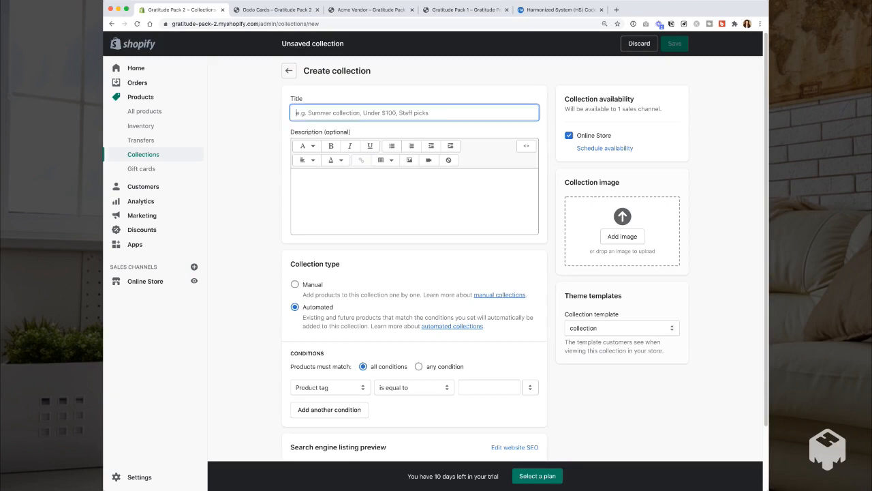
text(Holiday)
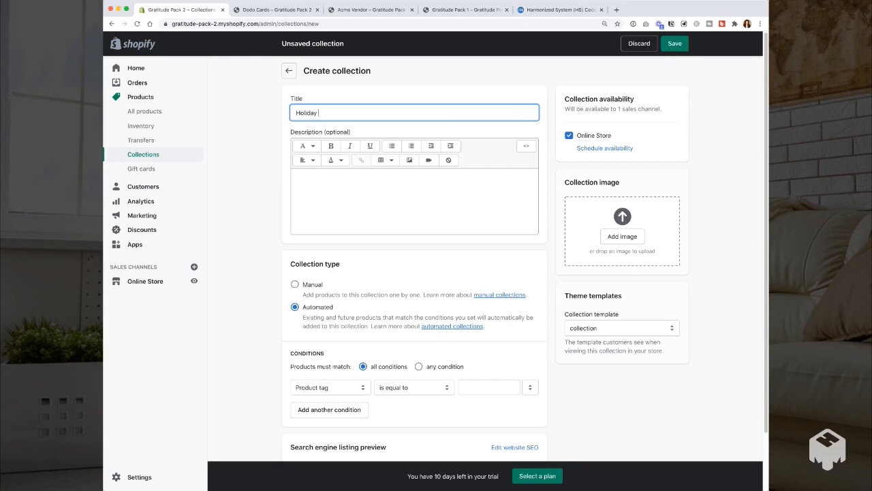
text(Sale)
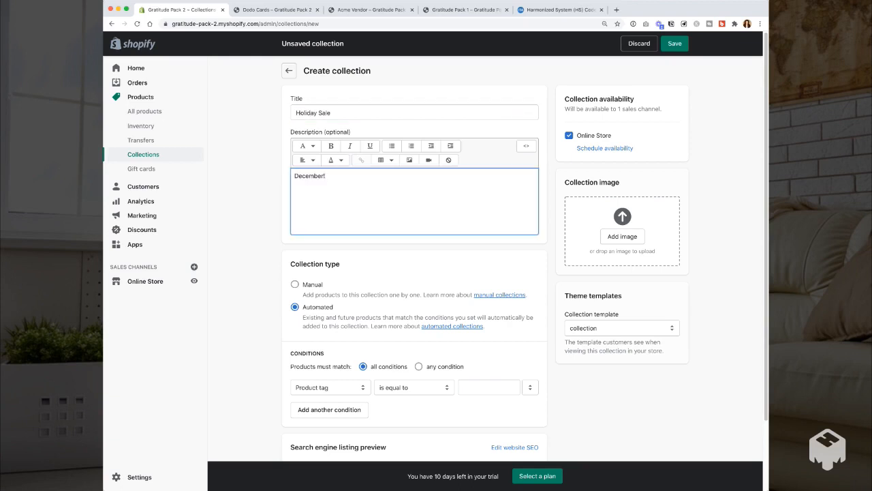
click(295, 284)
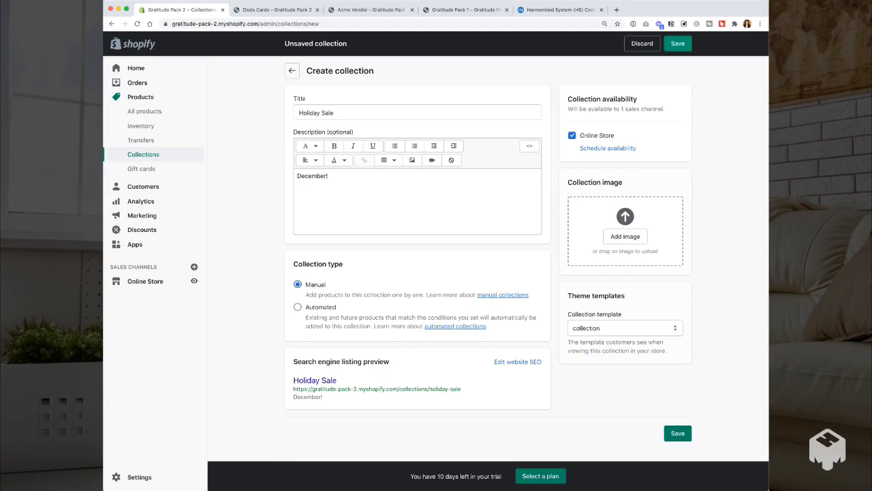
click(677, 44)
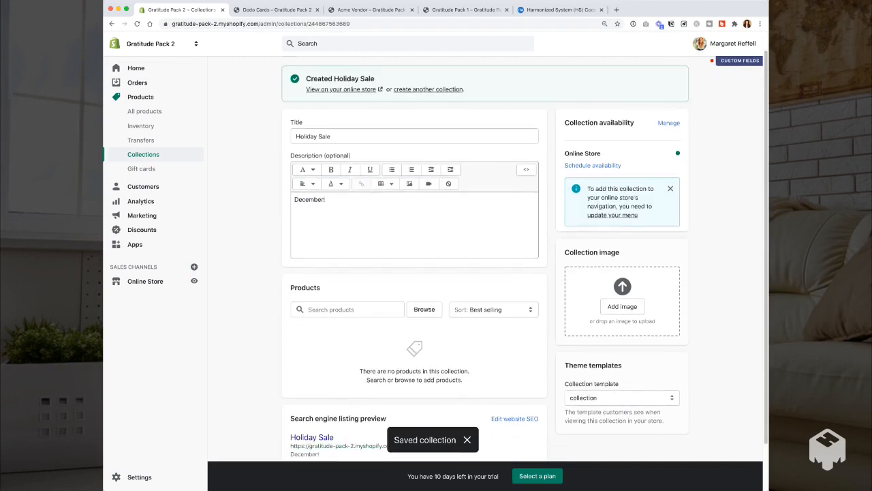
Add Gratitude Pack 1, 3 and 5 to the Holiday Sale collection and set the photo of cards on a wooden ledge as its image
scroll(485, 272, down, 2)
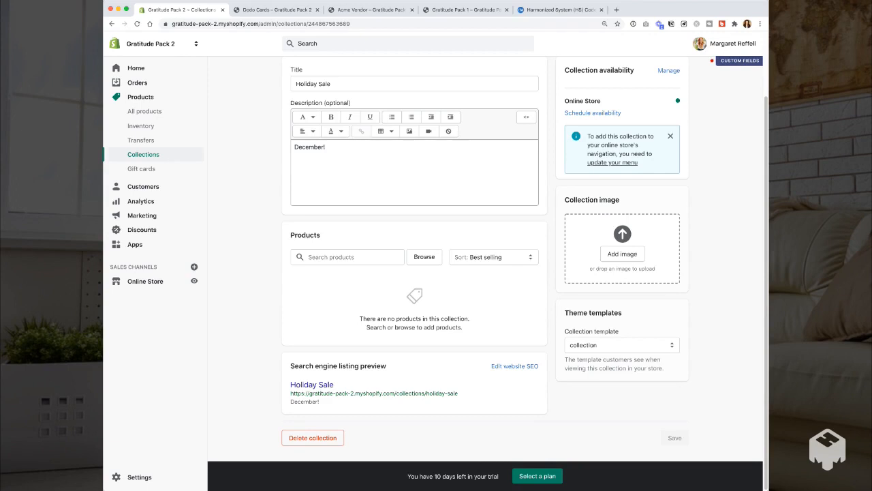
click(348, 257)
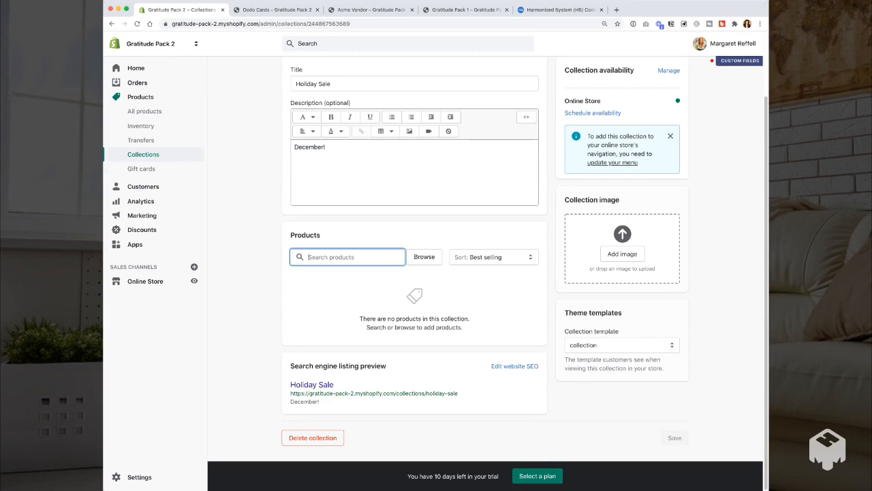
click(424, 257)
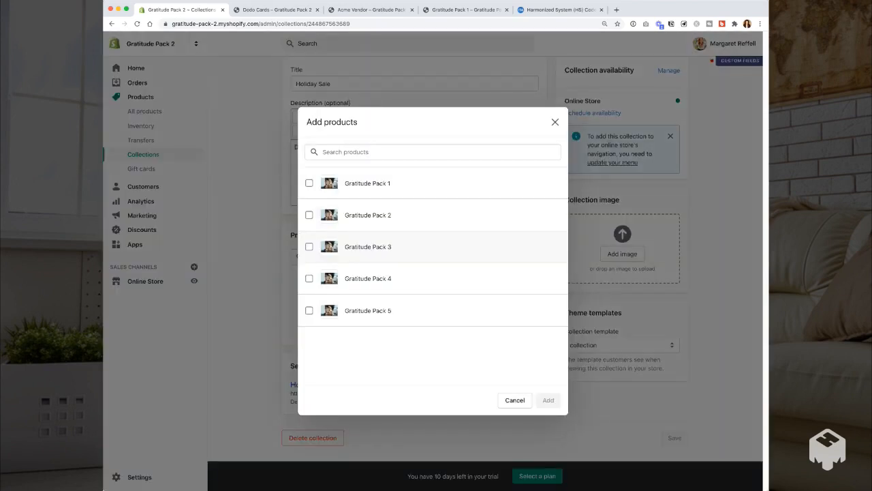
click(329, 182)
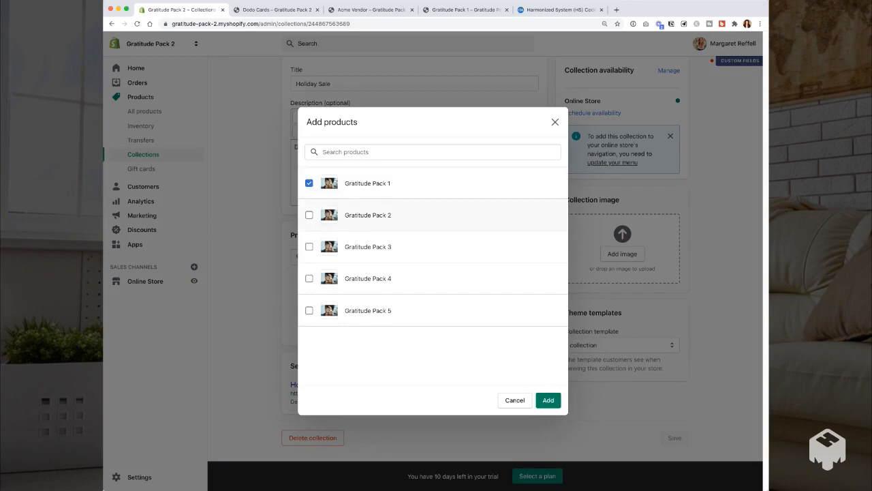
click(329, 246)
click(310, 309)
click(548, 400)
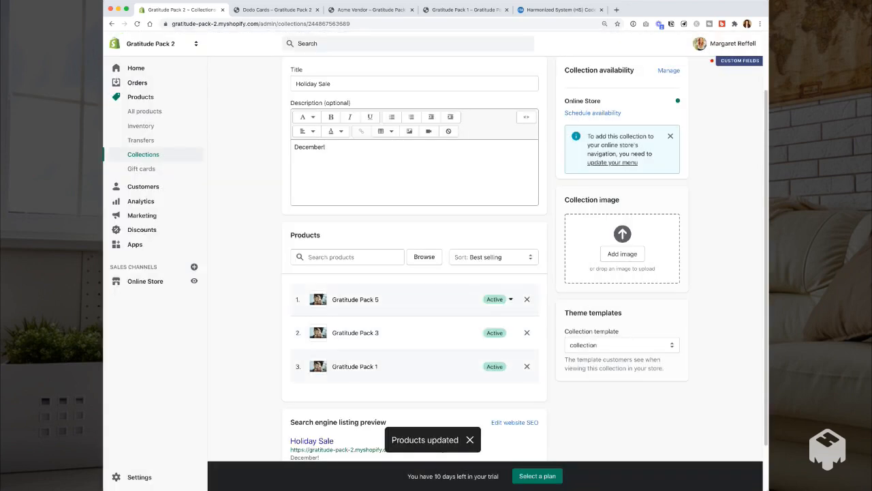
drag(512, 332, 622, 249)
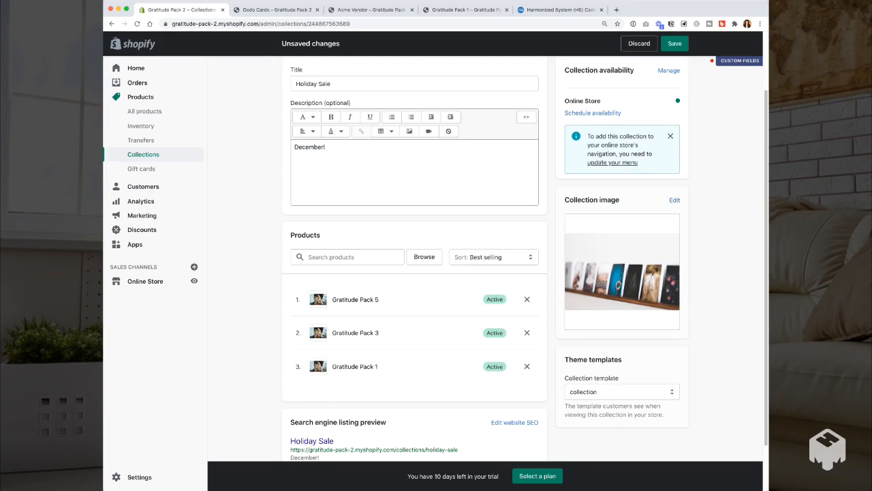
Sort the collection's products manually in the order Gratitude Pack 1, 3, 5 and save the collection
click(494, 256)
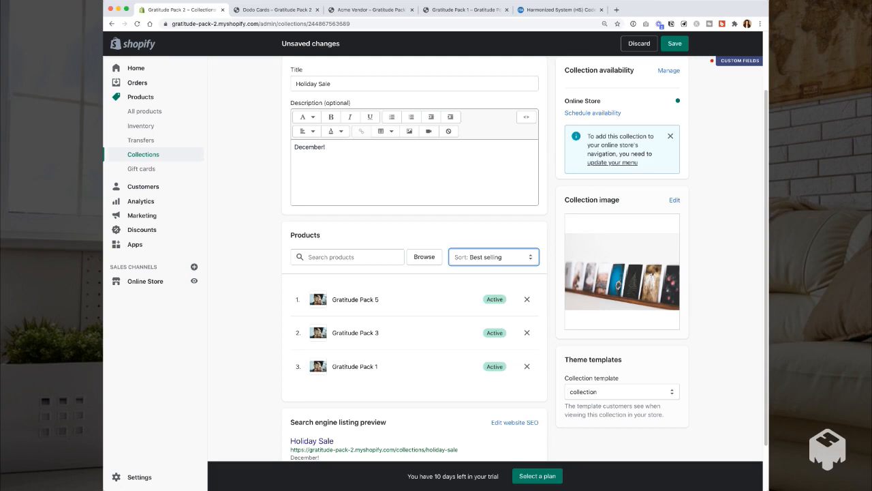
click(487, 311)
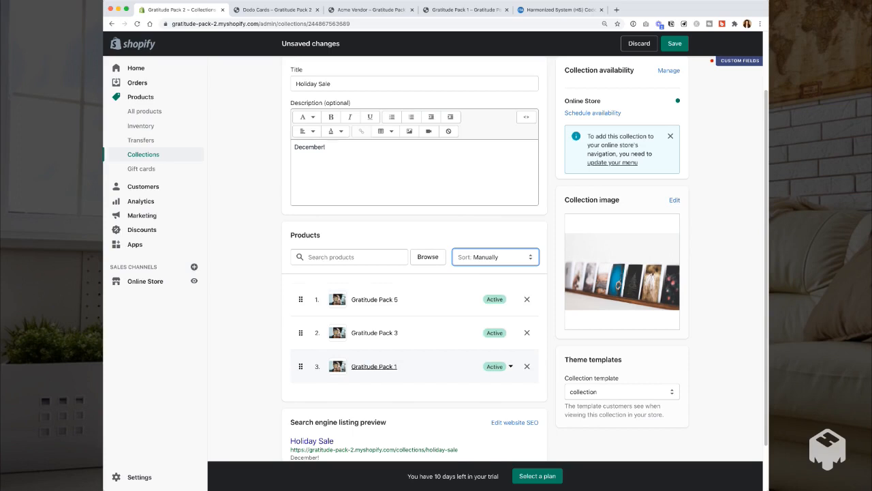
drag(373, 365, 374, 298)
drag(374, 366, 374, 333)
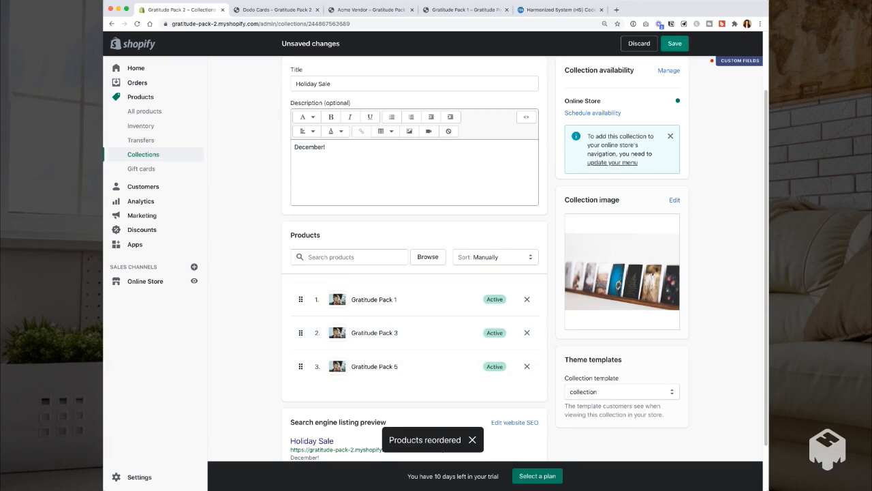
click(674, 44)
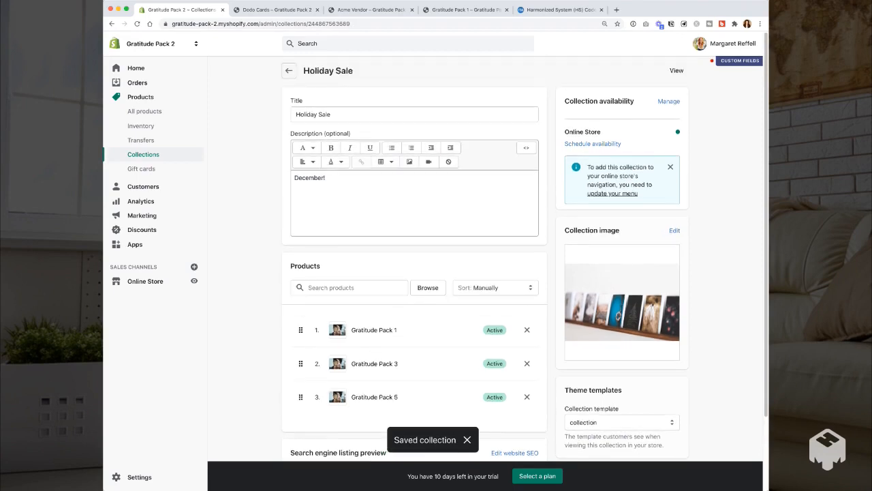
View the Holiday Sale collection in the online store, then return to the admin's list of all collections
click(676, 71)
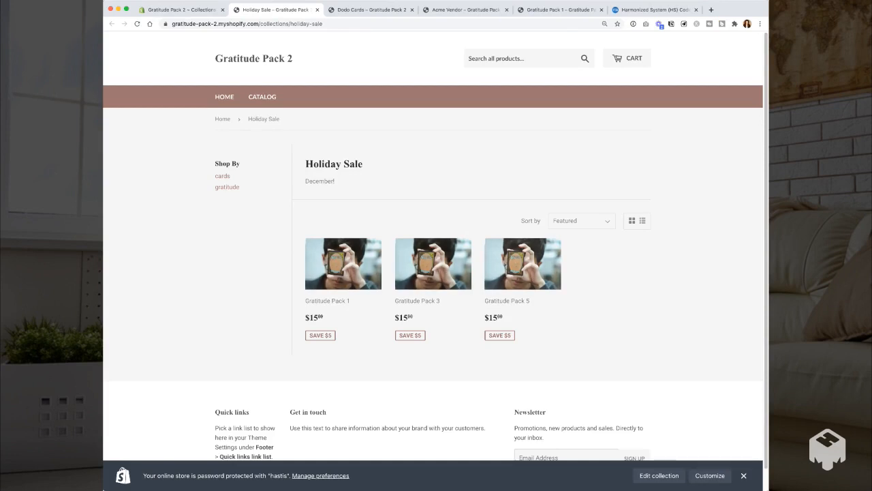
click(181, 9)
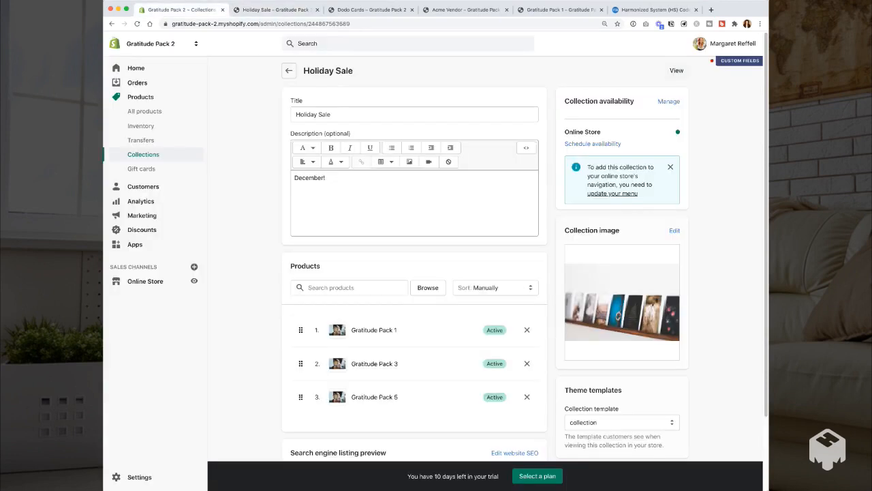
click(143, 155)
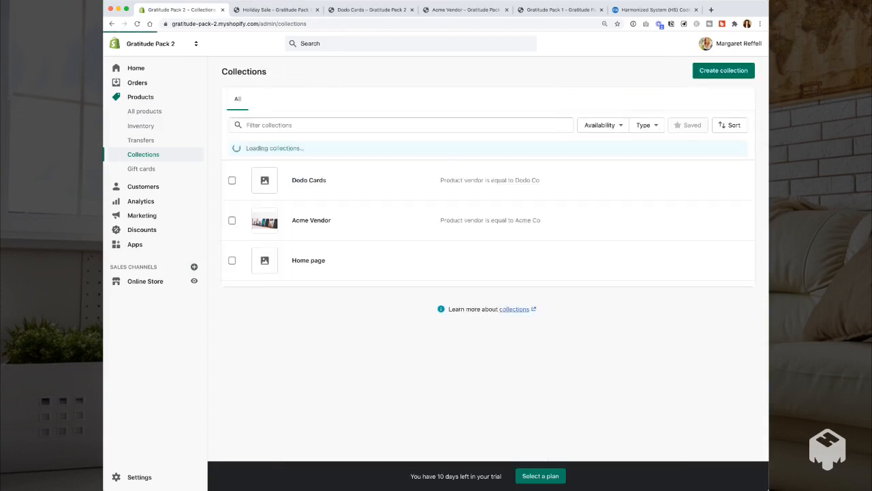